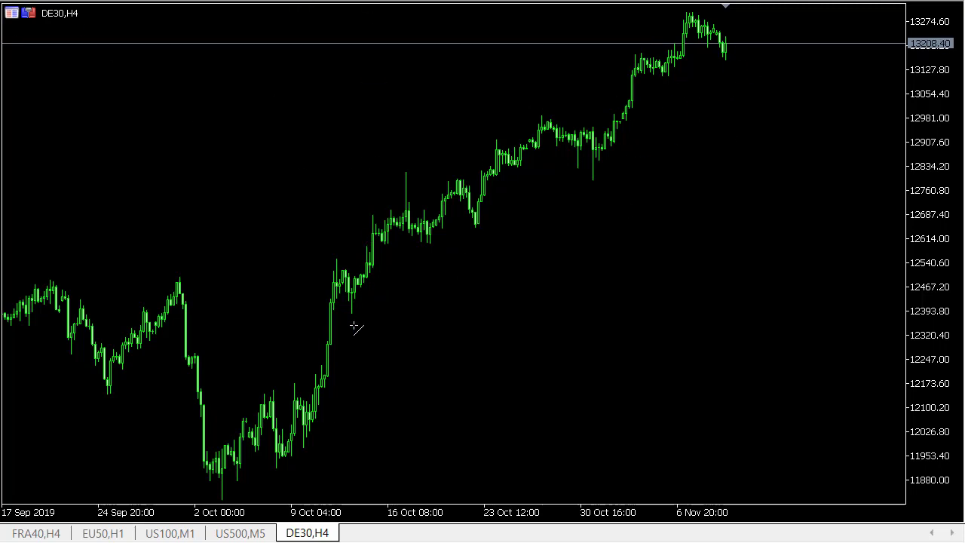
Step: Draw a rising channel on the H4 chart with one trendline under the October–November lows and another along the highs
drag(356, 311, 789, 37)
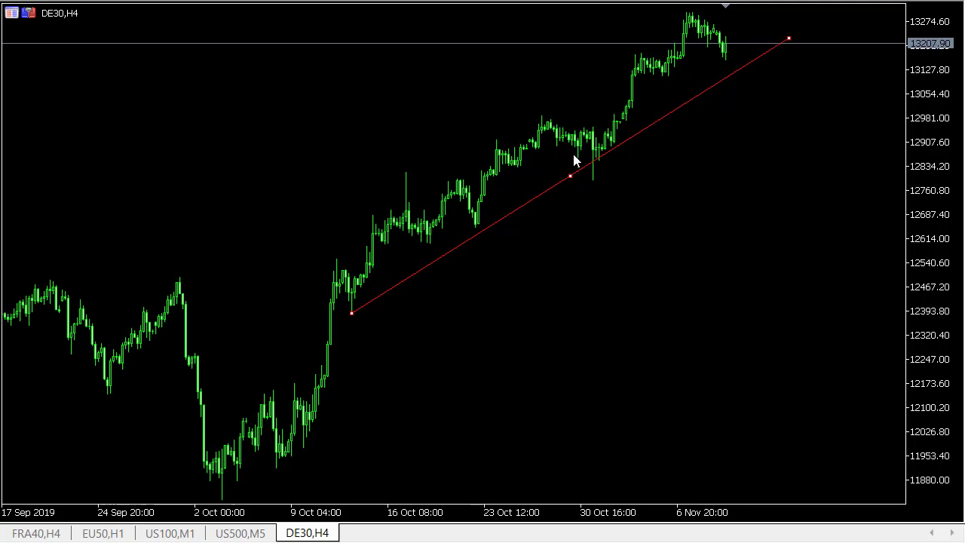
click(545, 192)
drag(373, 215, 735, 5)
drag(728, 8, 717, 6)
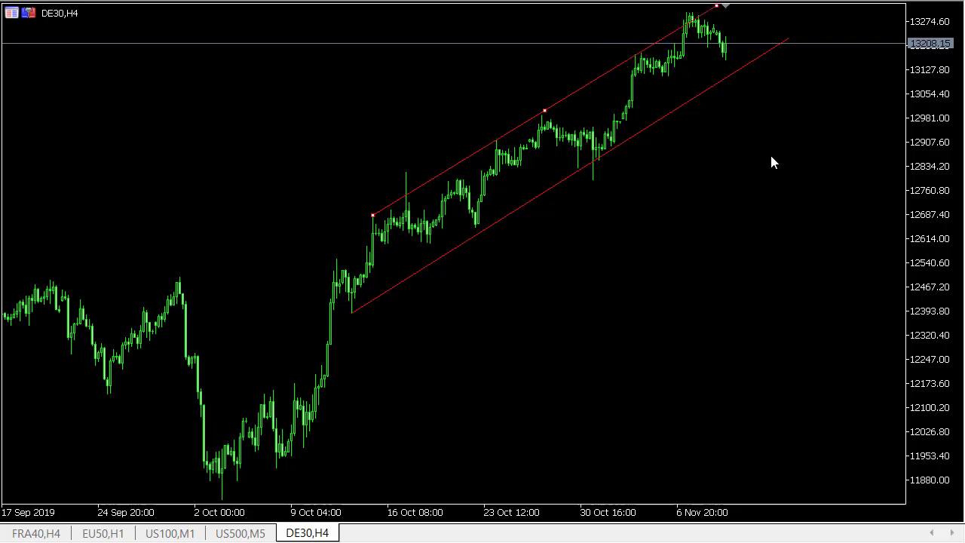
Step: Switch the DE30 chart to H1 and draw a falling trendline from the late-October high near 12987 to about 12900
click(627, 67)
text(H1)
key(Return)
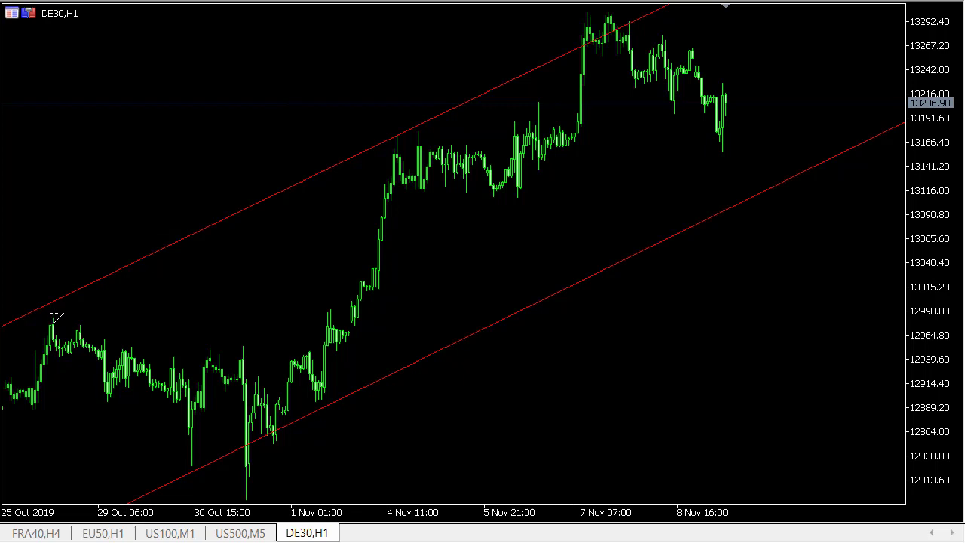
drag(54, 314, 430, 397)
double_click(407, 393)
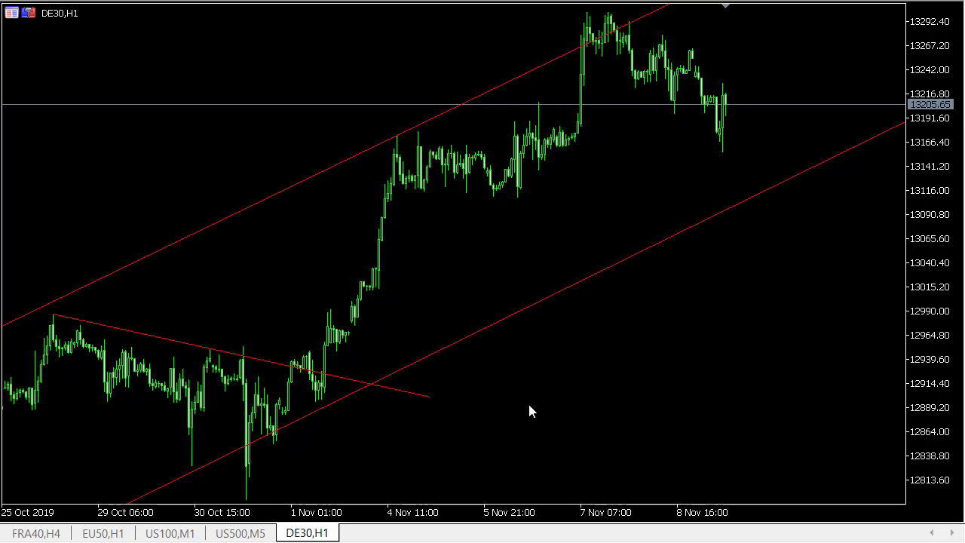
drag(579, 380, 700, 373)
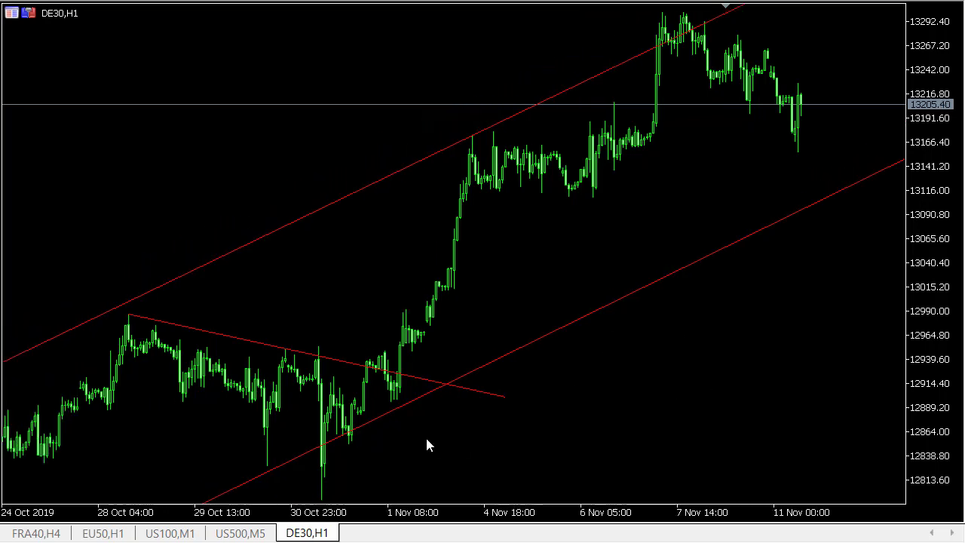
drag(333, 455, 271, 463)
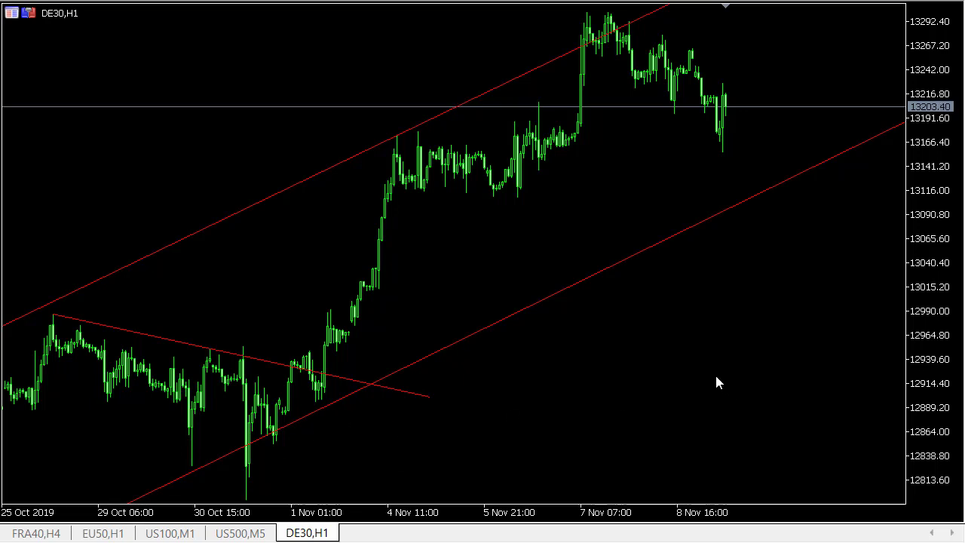
mouse_move(279, 407)
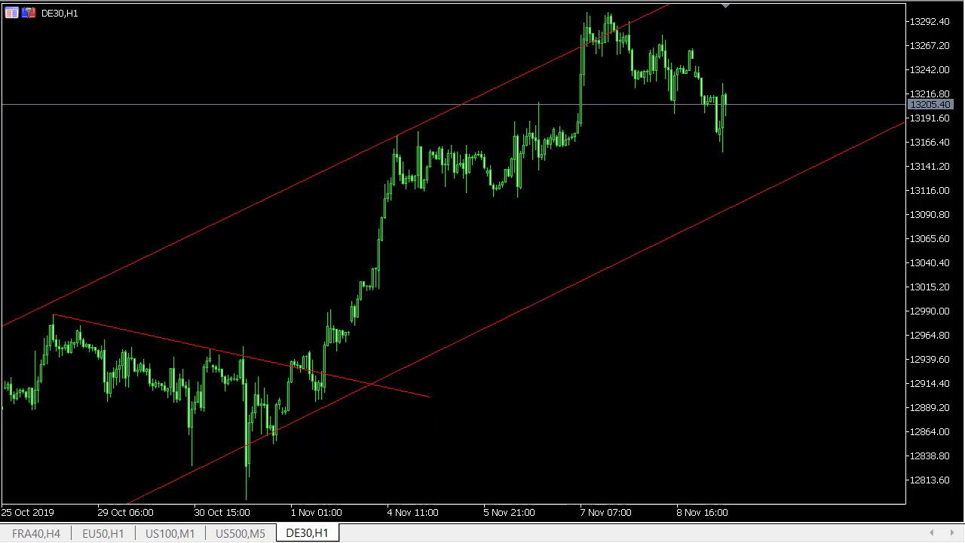
Step: Switch the DE30 chart to the M15 timeframe and examine the price action back to 29 October
text(M15)
key(Return)
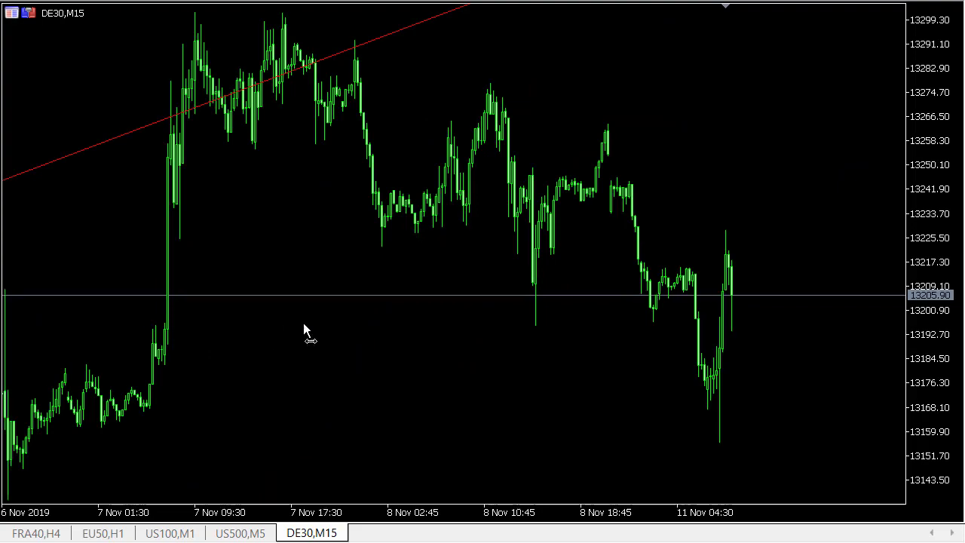
drag(741, 332, 789, 329)
drag(334, 355, 754, 344)
drag(446, 412, 653, 404)
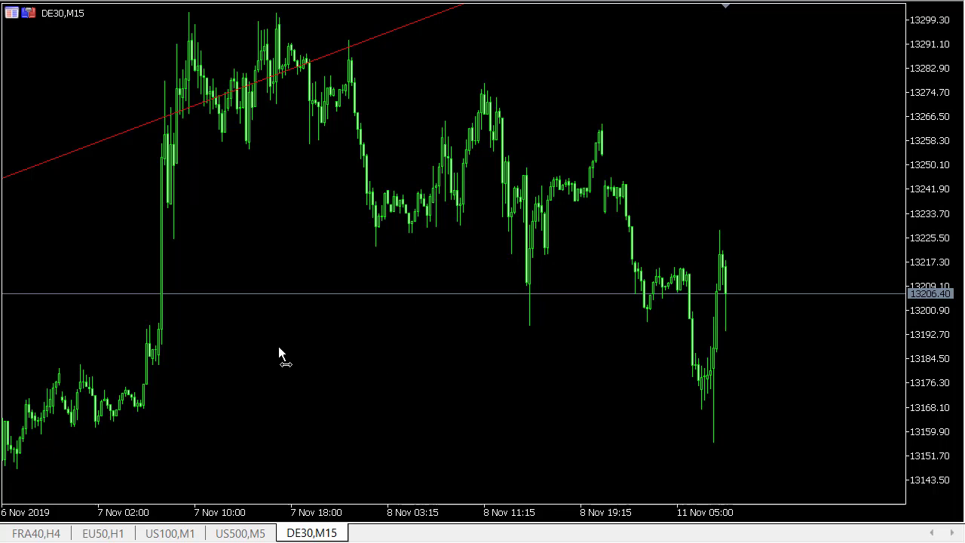
drag(251, 353, 656, 349)
key(minus)
drag(242, 348, 794, 290)
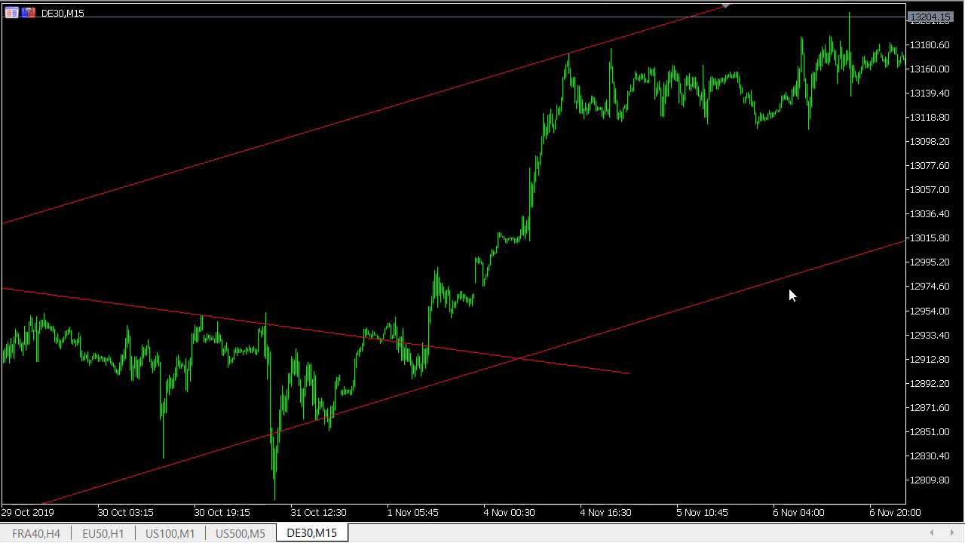
drag(411, 351, 833, 265)
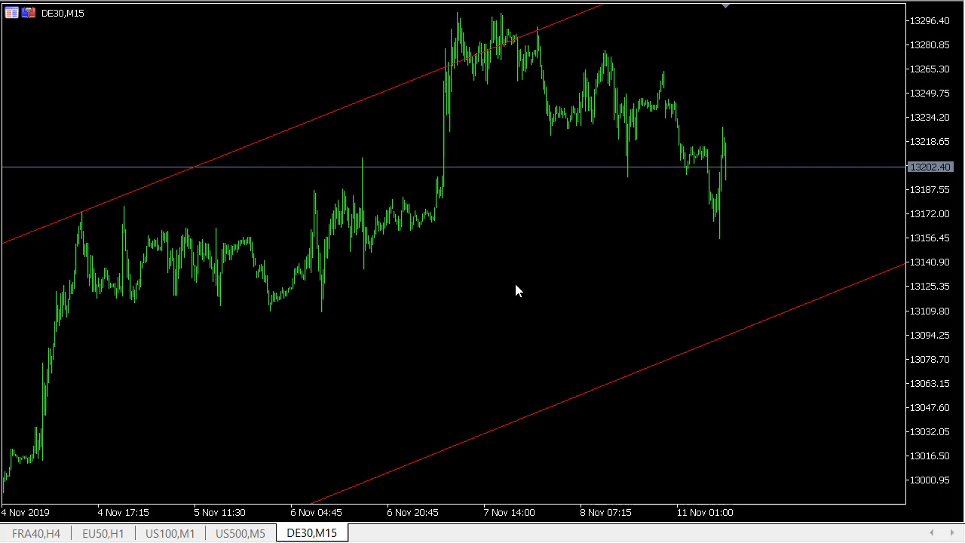
key(plus)
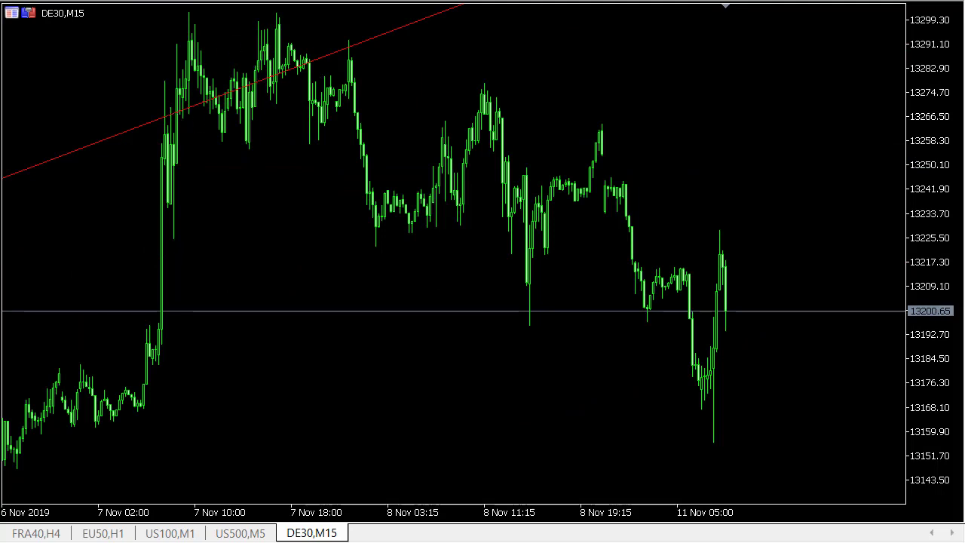
Step: Draw a nearly horizontal support trendline under the 7 November lows at about 13257
click(396, 141)
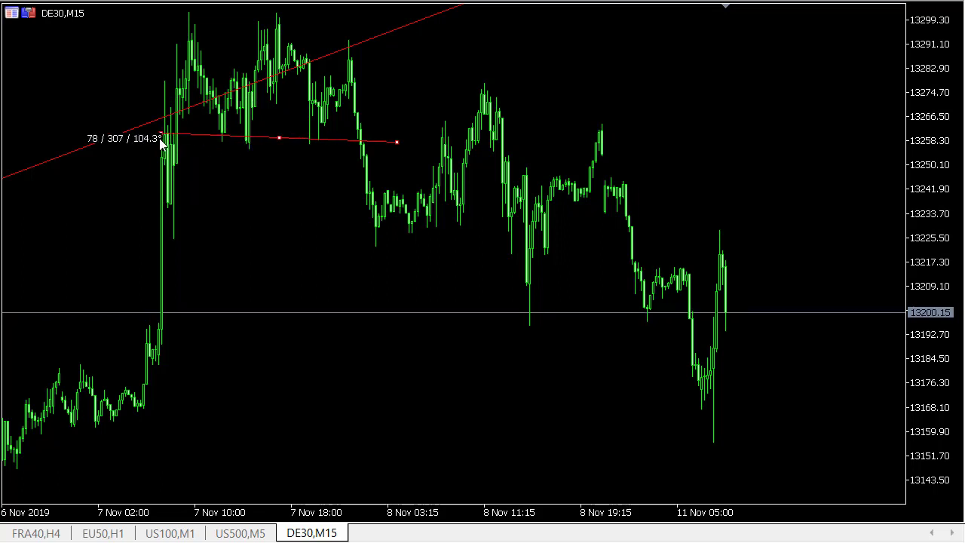
mouse_move(83, 181)
mouse_down()
mouse_move(90, 201)
mouse_move(77, 144)
mouse_up()
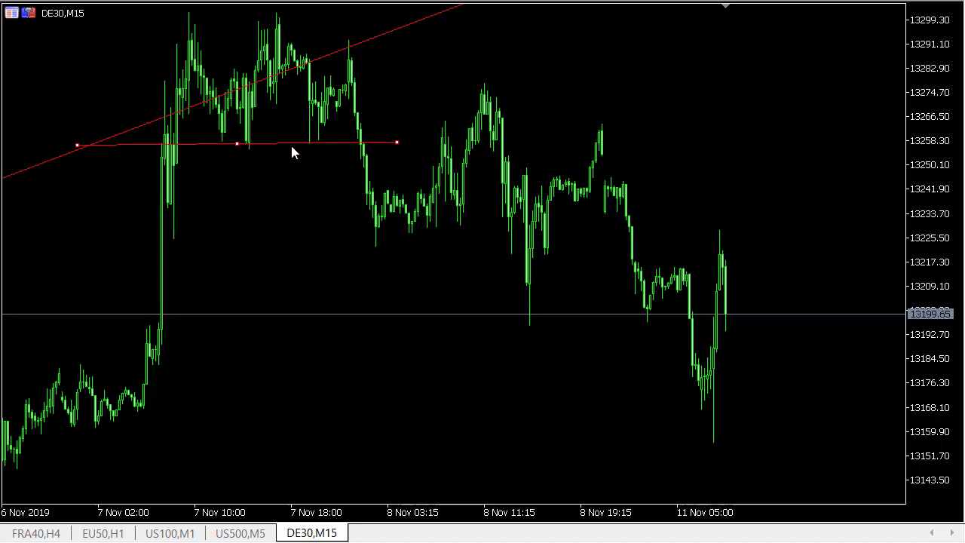
click(295, 142)
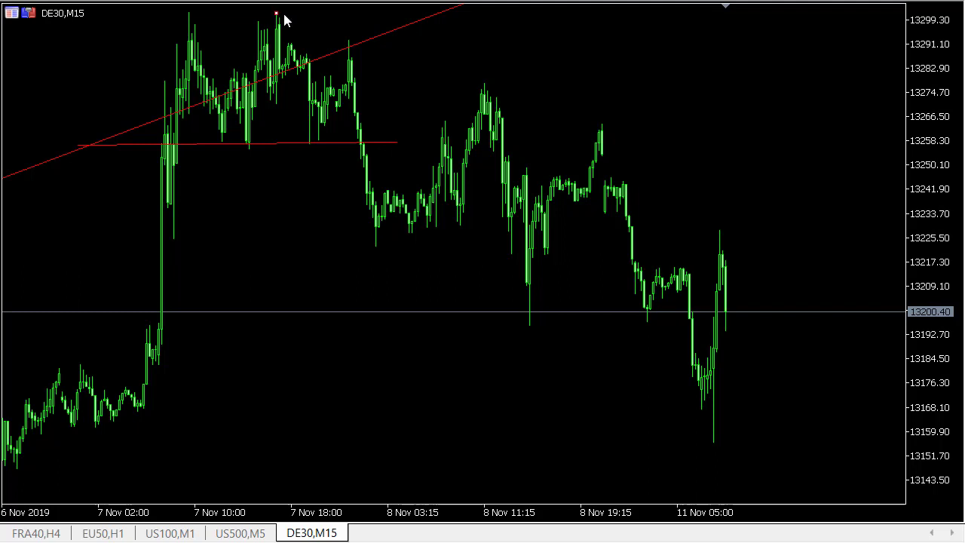
Step: Draw two falling trendlines from 7 November, one along the lower highs and one along the lower lows
drag(277, 13, 855, 203)
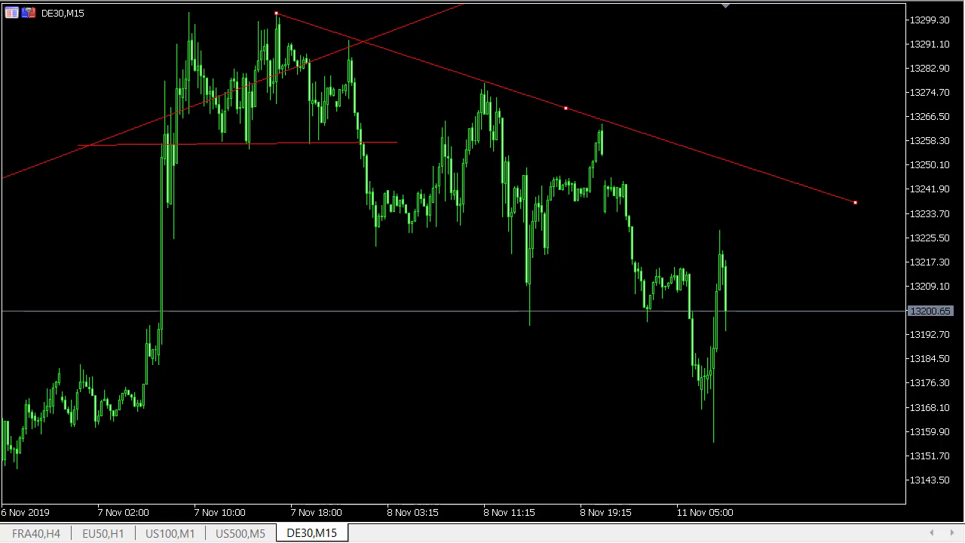
click(378, 248)
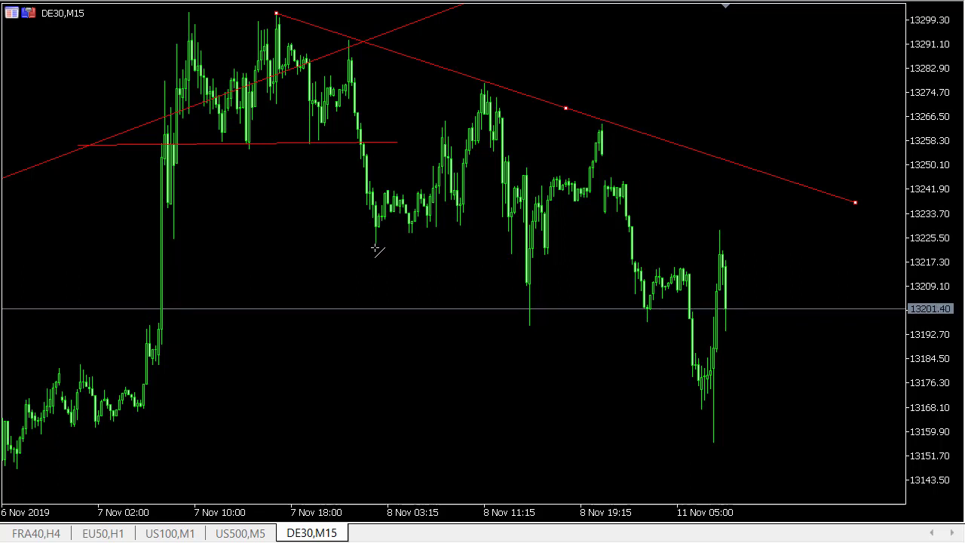
drag(371, 247, 810, 470)
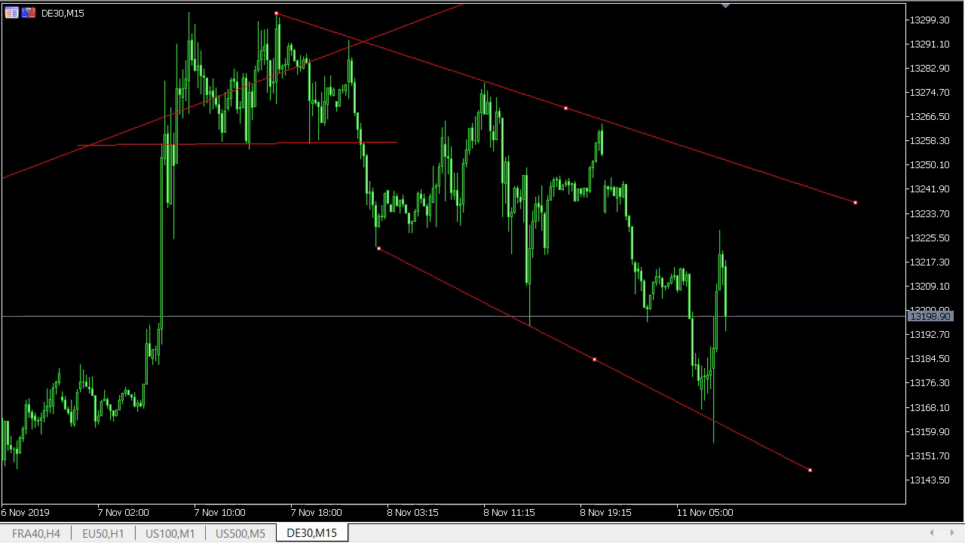
Step: Switch the chart to M30 and place a horizontal line at 13165.30
text(M30)
key(Return)
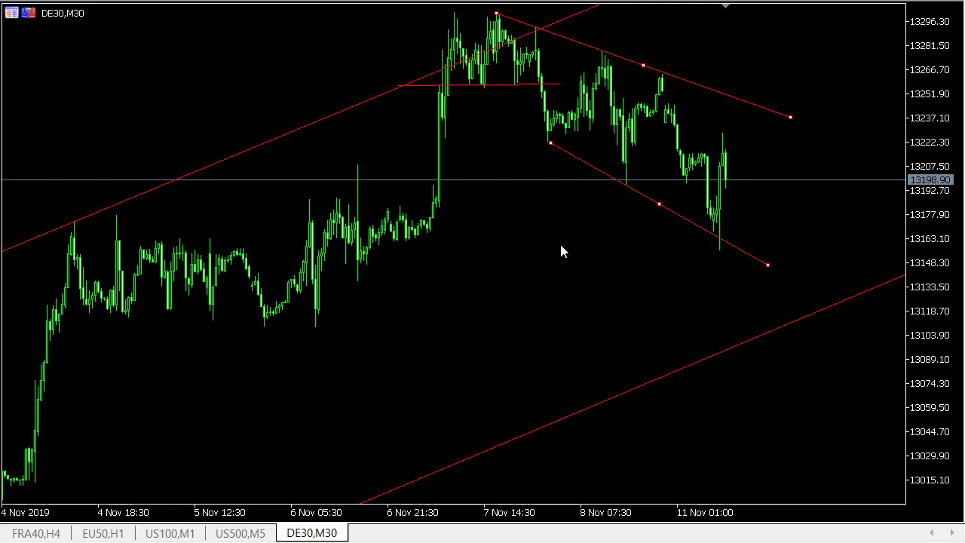
click(585, 332)
drag(585, 332, 591, 235)
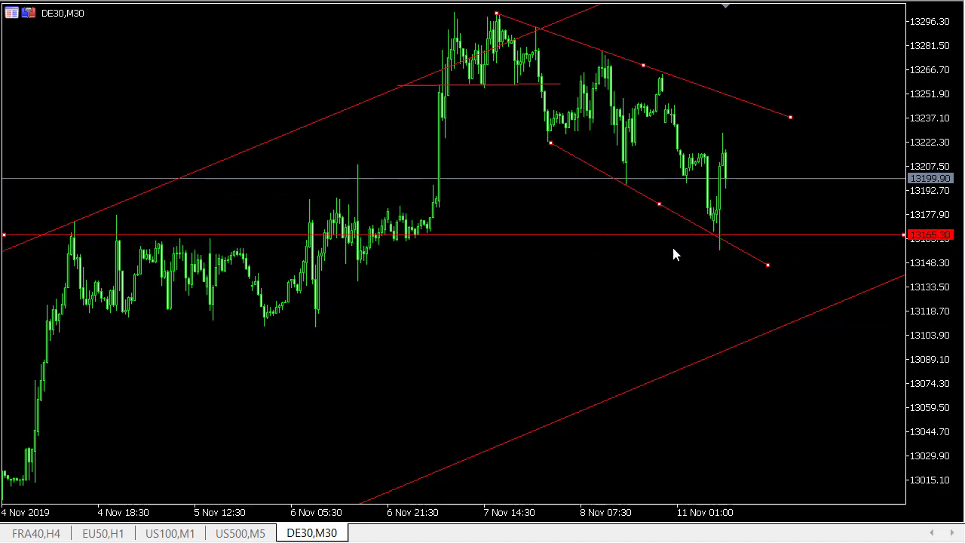
Step: Fine-tune both endpoints of the lower falling trendline along the recent lows and deselect the two falling trendlines
mouse_move(722, 231)
drag(767, 266, 774, 262)
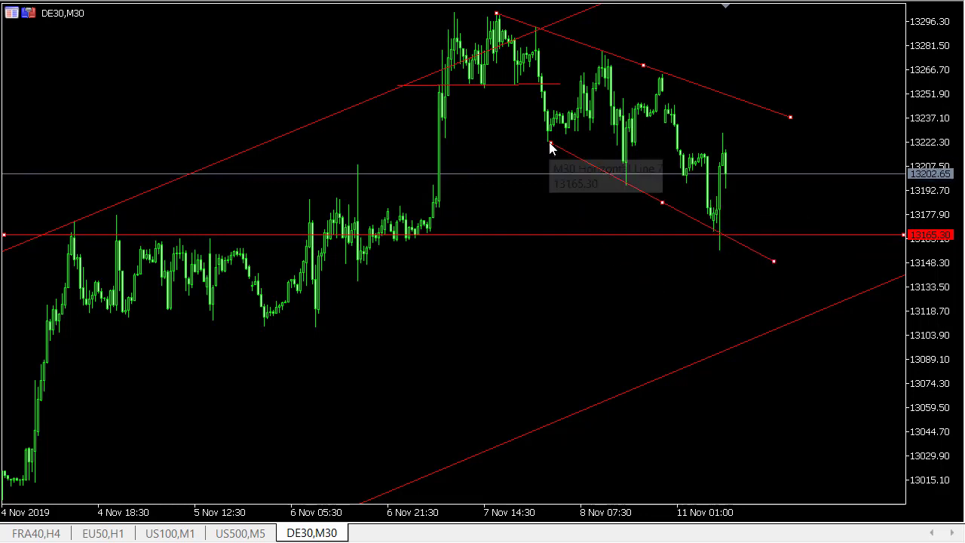
drag(550, 143, 548, 142)
click(681, 215)
click(678, 211)
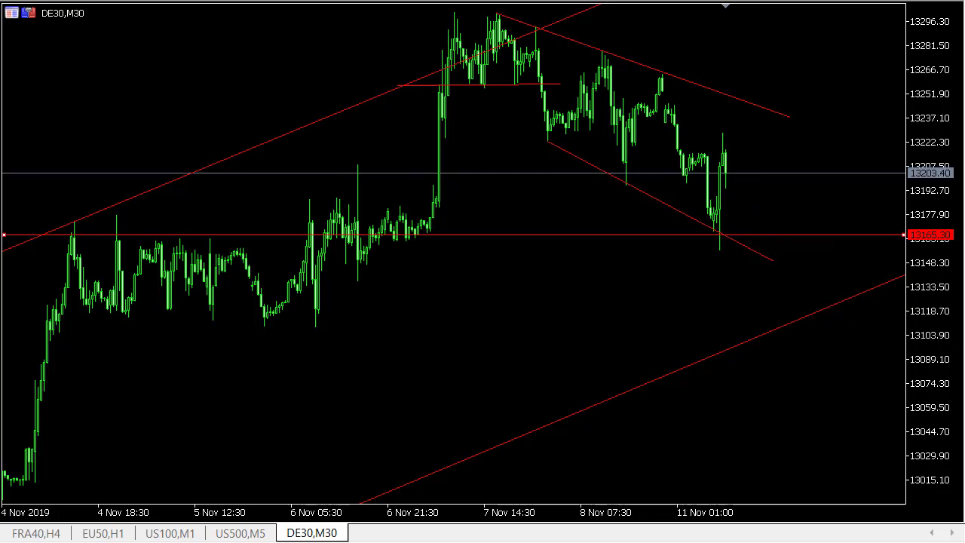
Step: Switch the chart to M15 and draw a short, nearly horizontal trendline at about 13184.50 across the latest candles
text(M15)
key(Return)
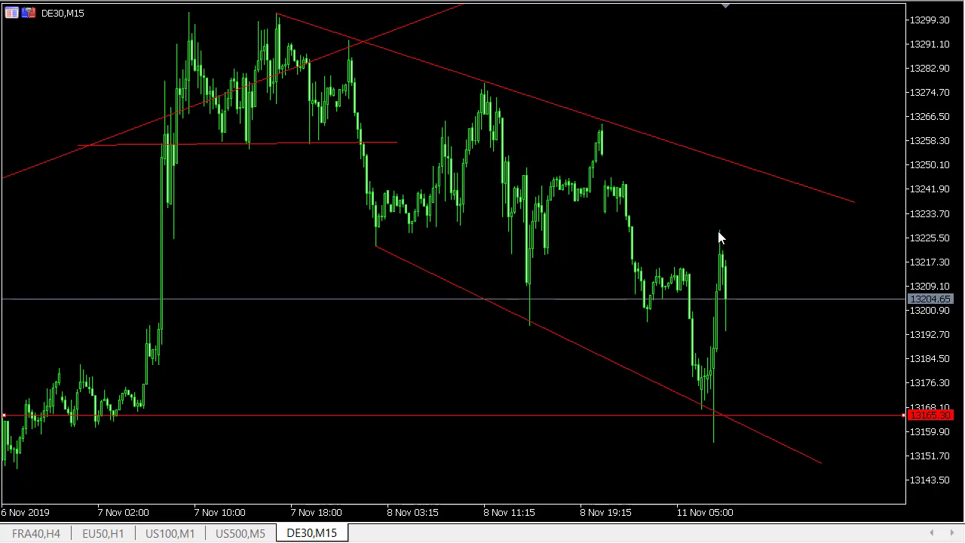
scroll(732, 329, up, 1)
scroll(726, 447, down, 1)
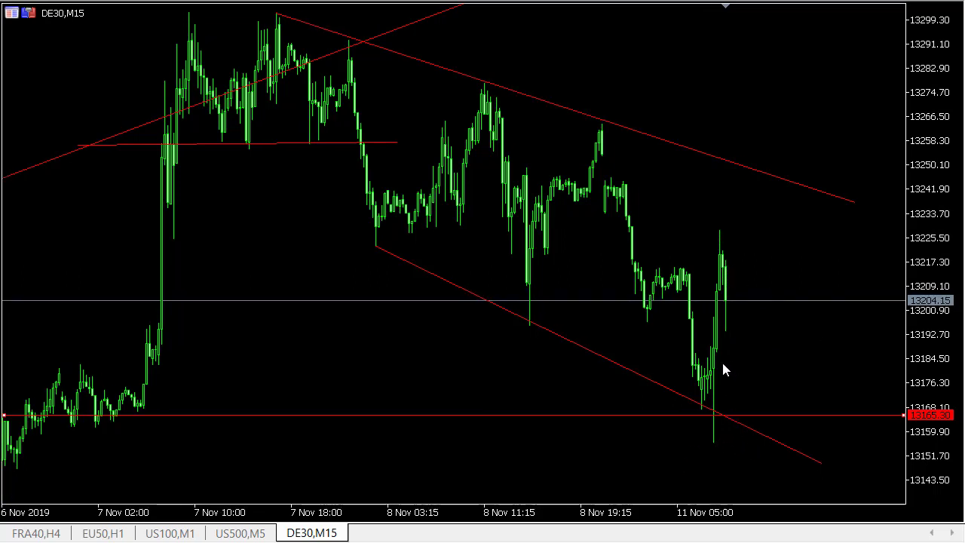
click(770, 359)
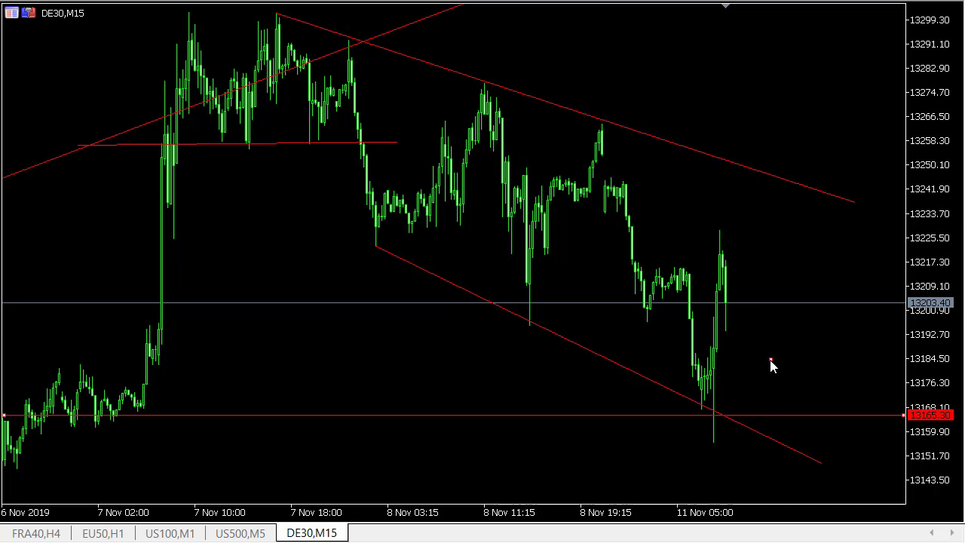
drag(771, 361, 650, 359)
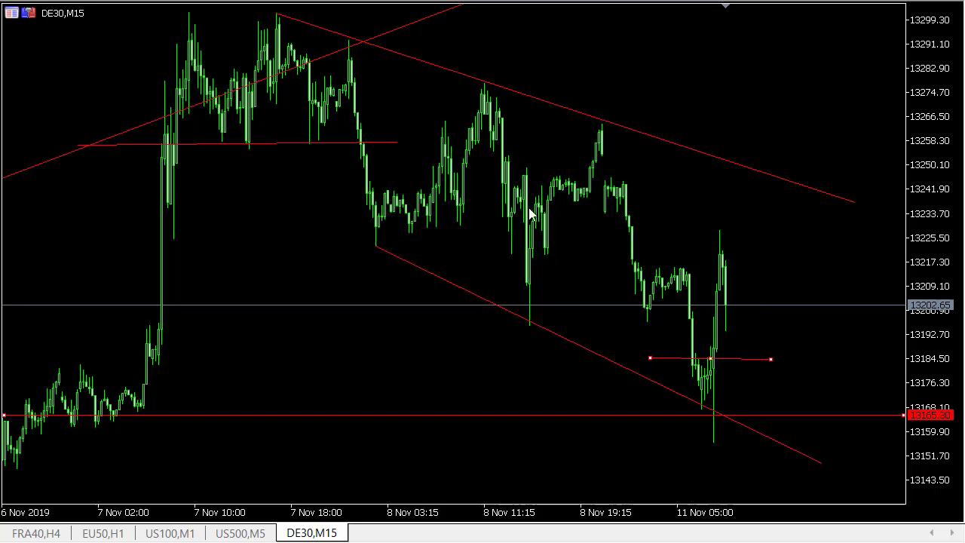
Step: On the H1 timeframe, extend the upper falling trendline to the rising channel's lower line and move the horizontal line to 13167.04
text(H1)
key(Return)
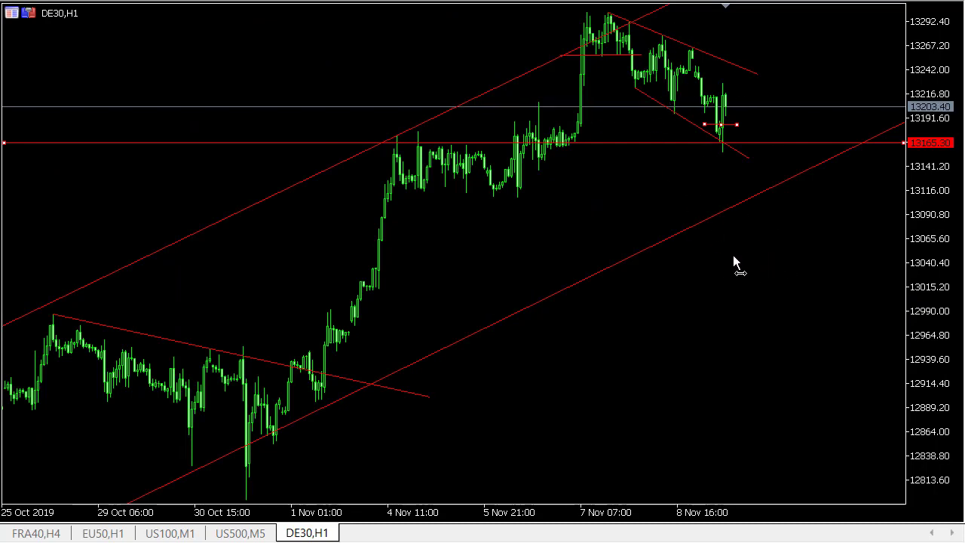
double_click(758, 74)
drag(759, 74, 888, 132)
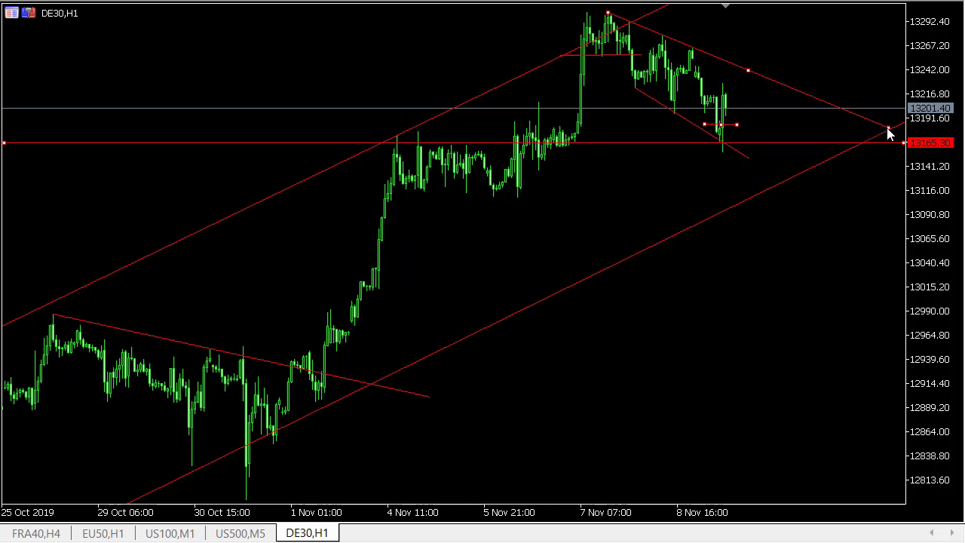
double_click(861, 121)
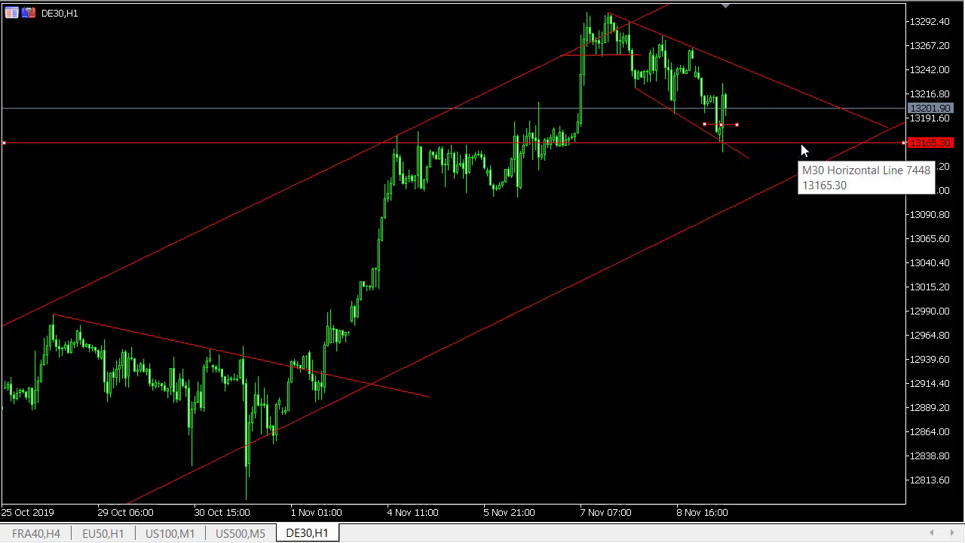
mouse_move(801, 144)
mouse_down()
mouse_move(822, 191)
mouse_move(854, 149)
mouse_move(795, 142)
mouse_up()
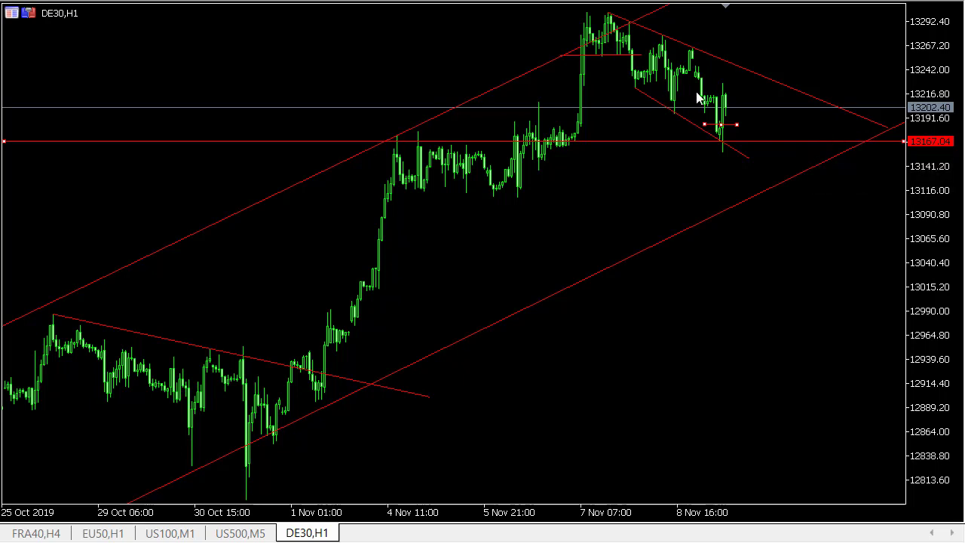
Step: Raise and extend the far end of the late-October falling trendline to about 12914
drag(478, 400, 607, 392)
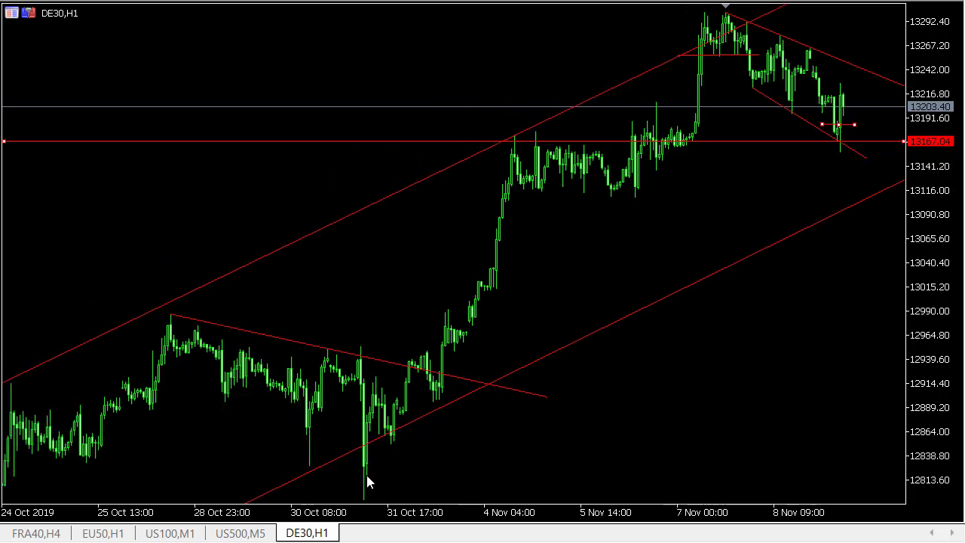
scroll(367, 478, down, 3)
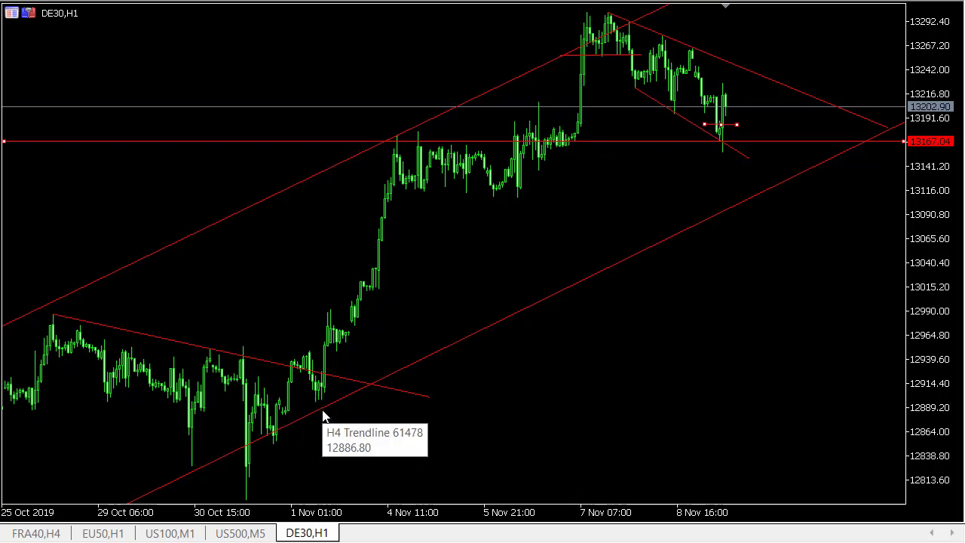
double_click(429, 396)
drag(432, 399, 487, 384)
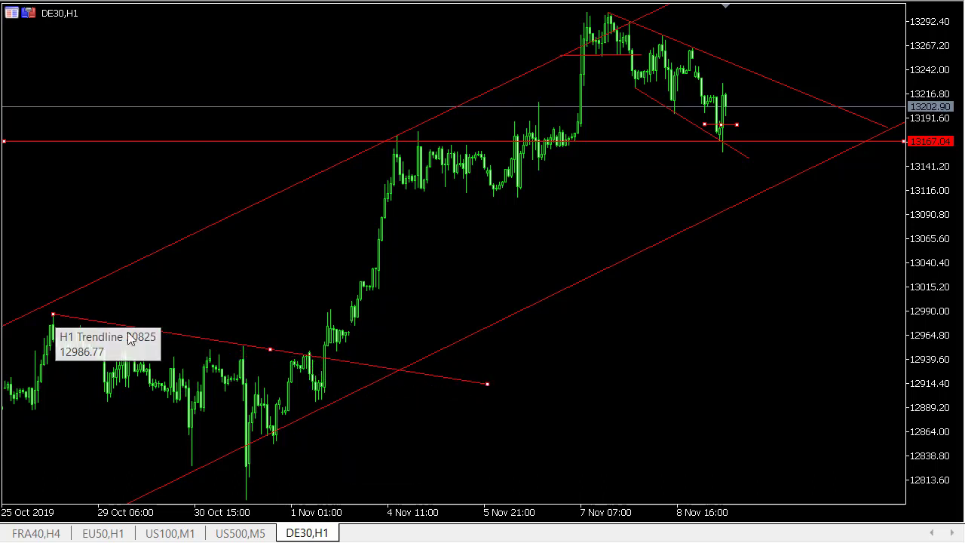
mouse_move(338, 349)
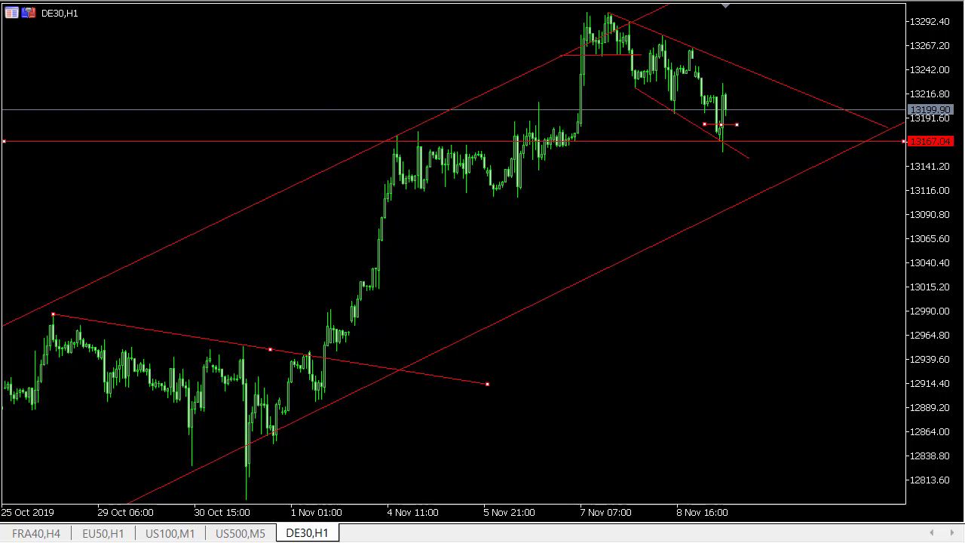
Step: On the M15 timeframe, draw a long, nearly horizontal trendline from the early 8 November low past the latest candles at about 13223.50
text(M15)
key(Return)
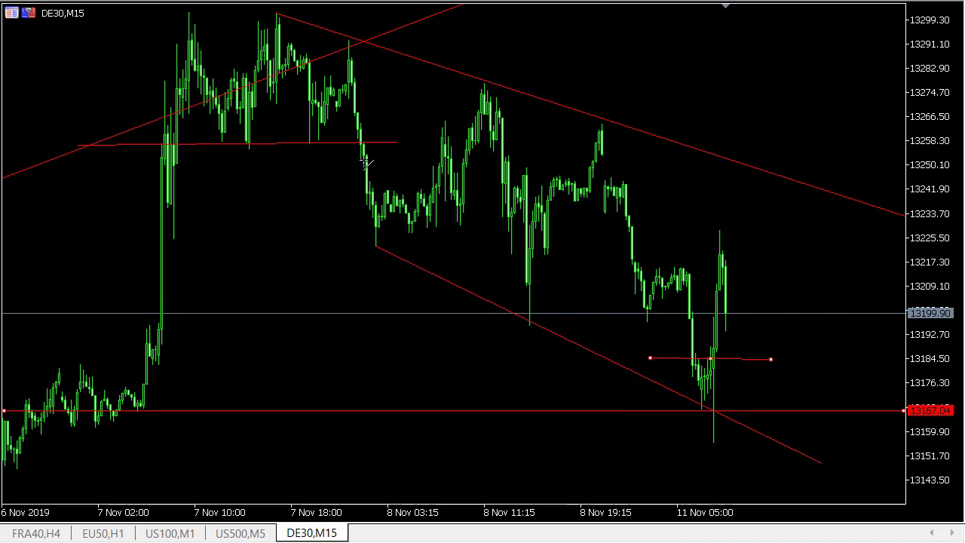
drag(346, 238, 861, 237)
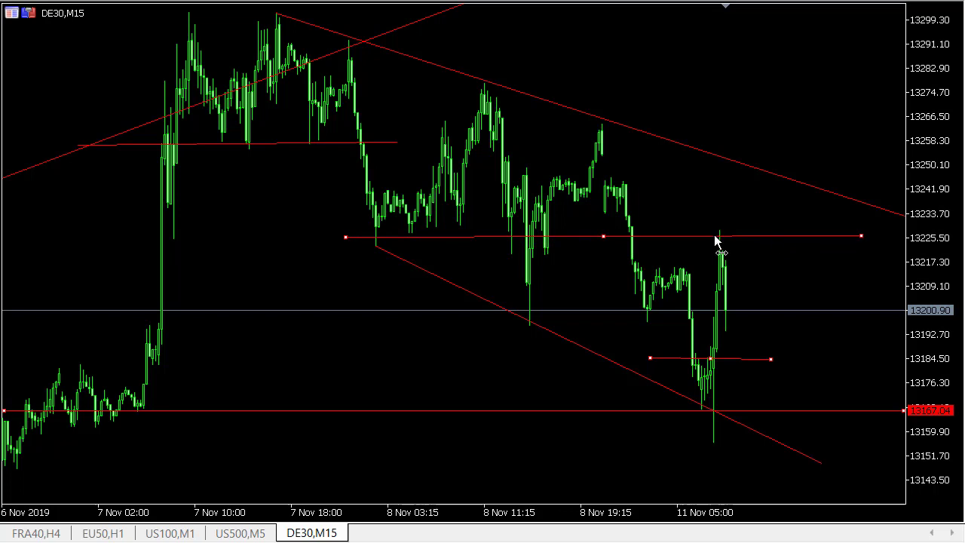
scroll(717, 243, left, 2)
drag(627, 236, 641, 245)
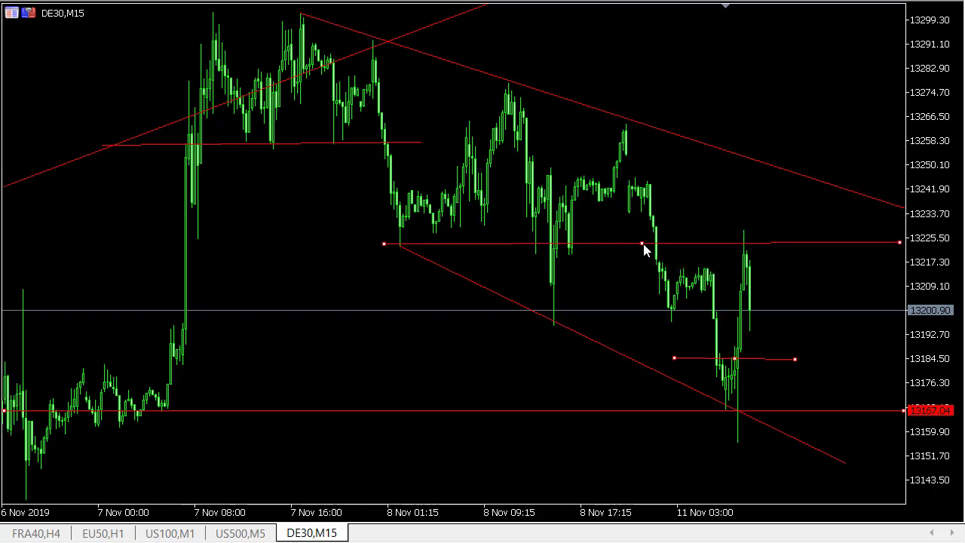
scroll(642, 245, right, 2)
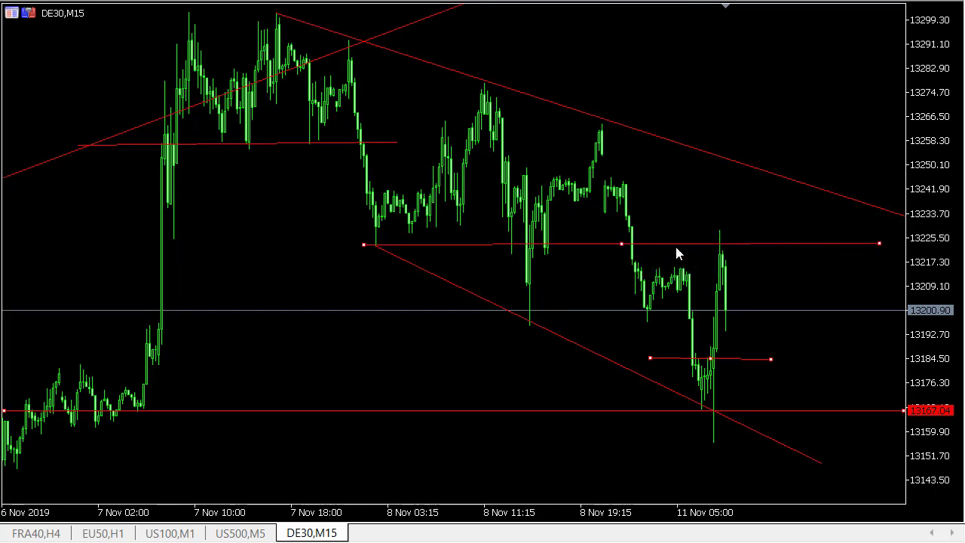
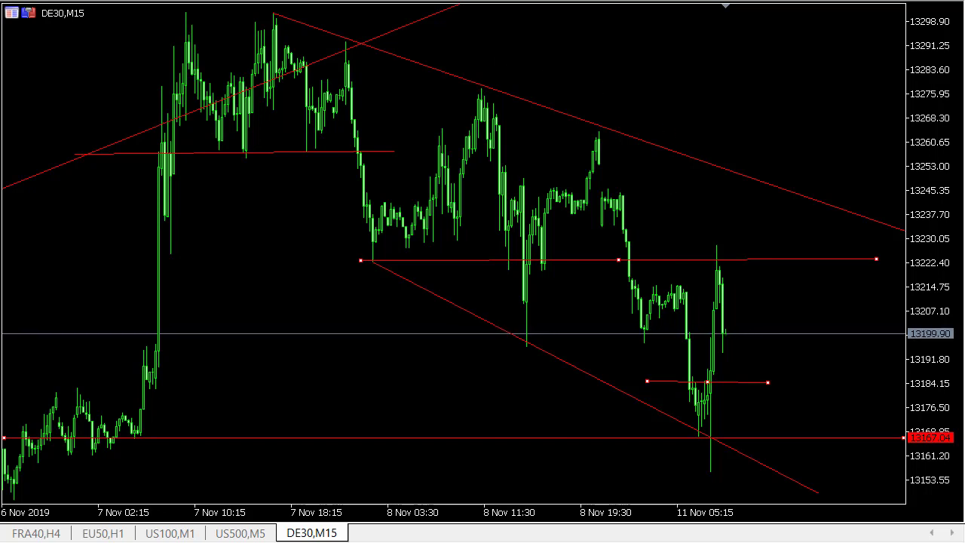
Step: Switch the chart to M1 and draw a steep falling trendline along the latest highs from about 13217 to about 13182
text(M1)
key(Return)
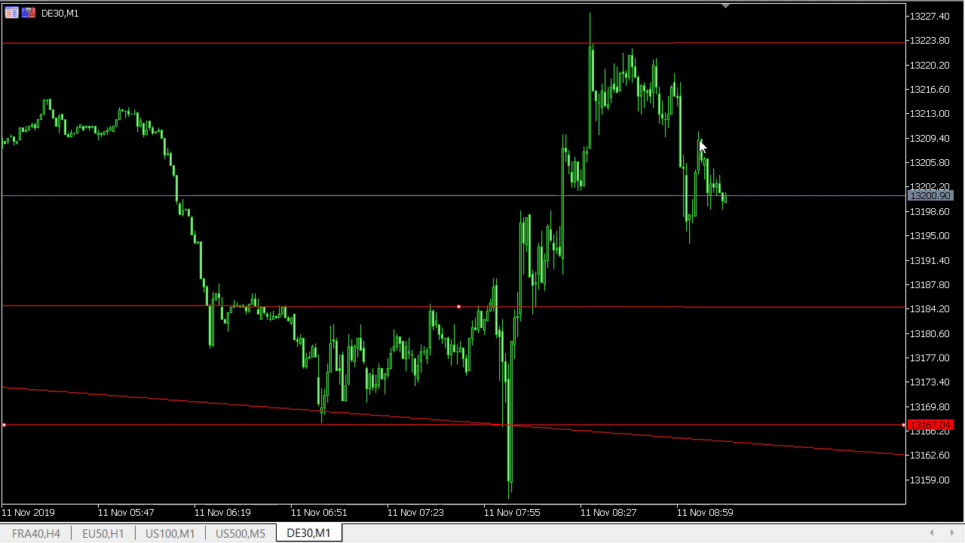
mouse_move(720, 195)
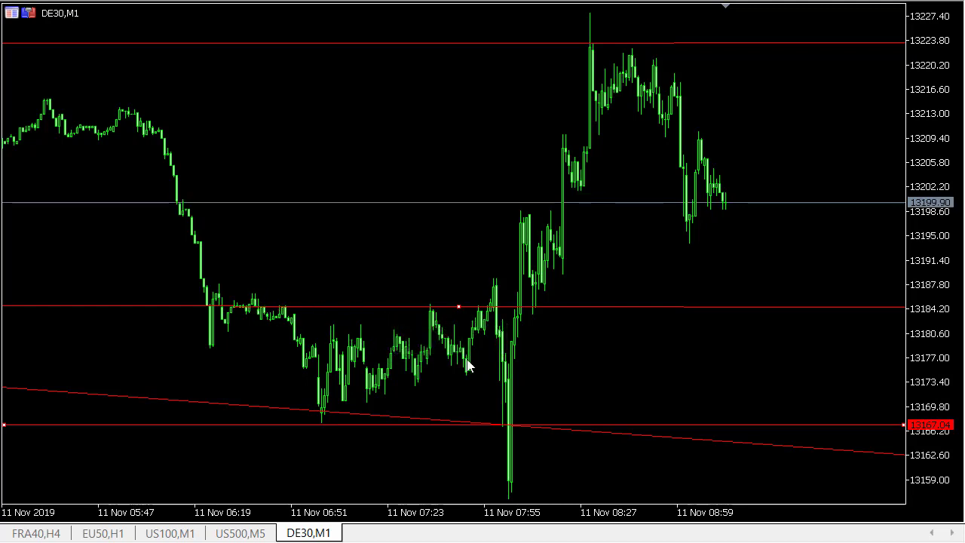
mouse_move(464, 367)
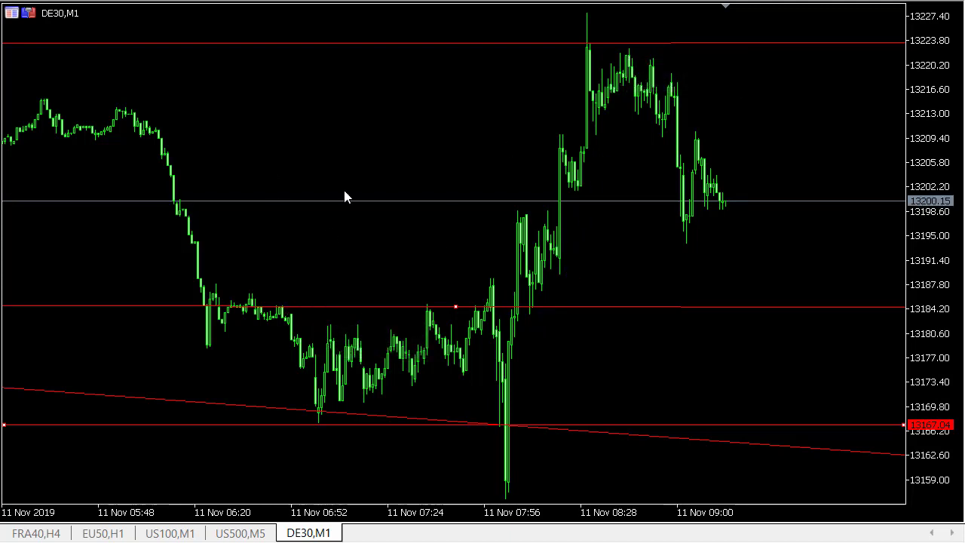
mouse_move(381, 385)
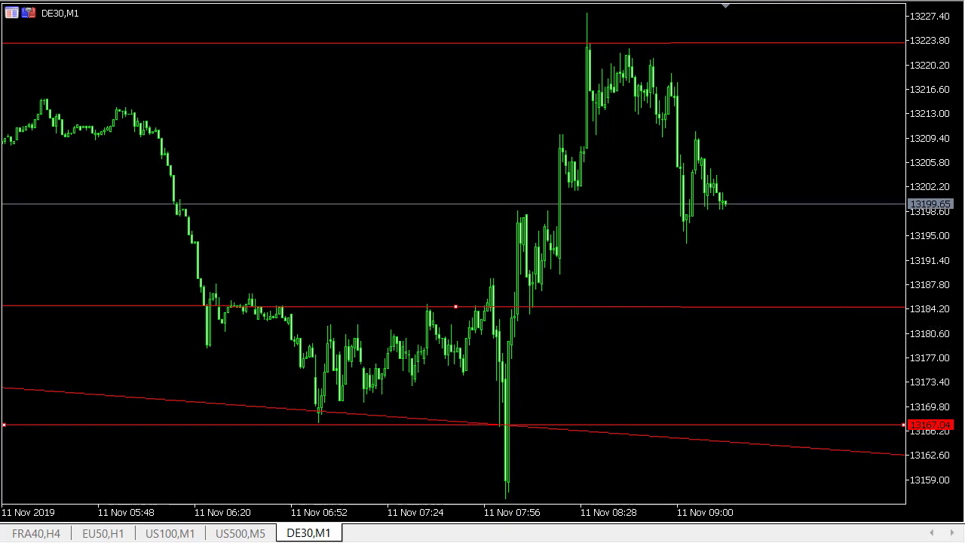
click(675, 83)
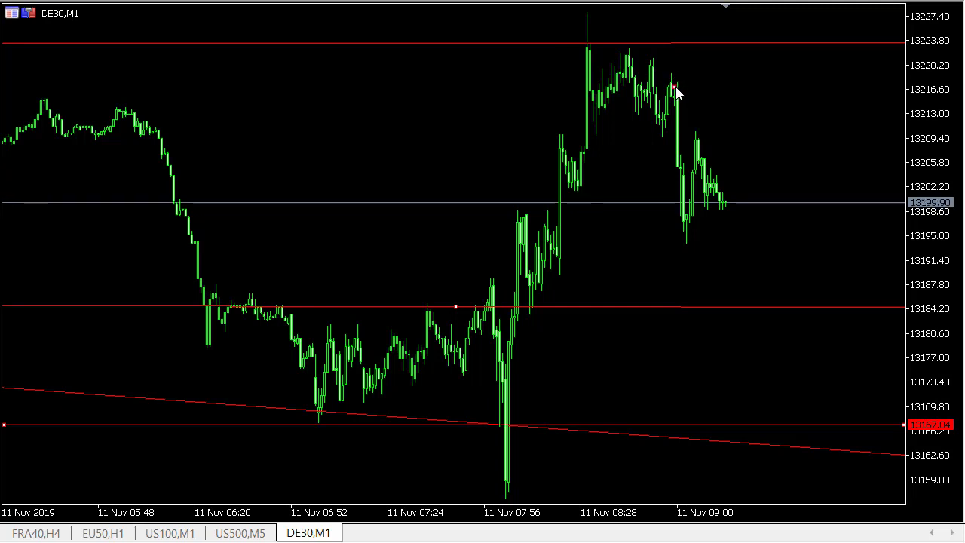
drag(675, 87, 797, 324)
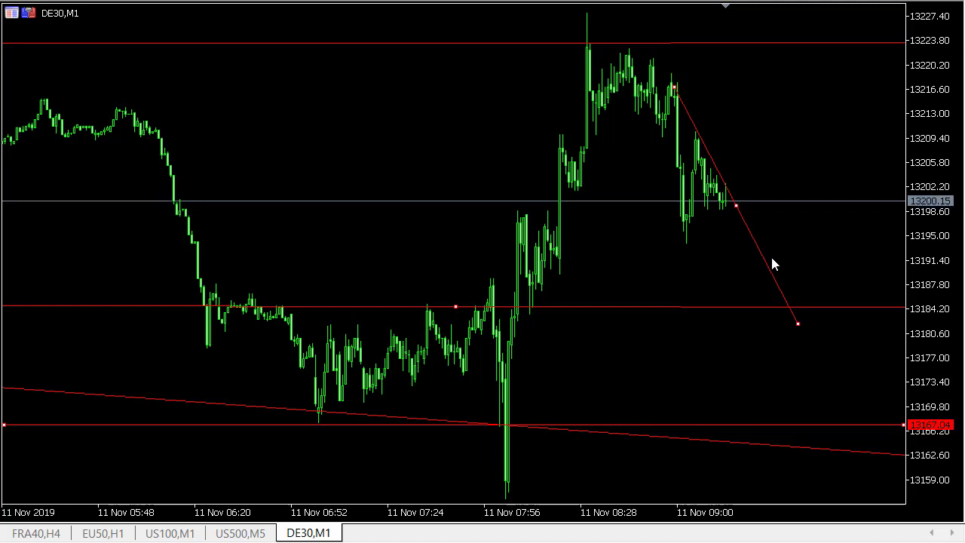
Step: Delete all selected lines: the steep falling trendline, the two nearly horizontal trendlines and the 13167.04 horizontal line
key(Delete)
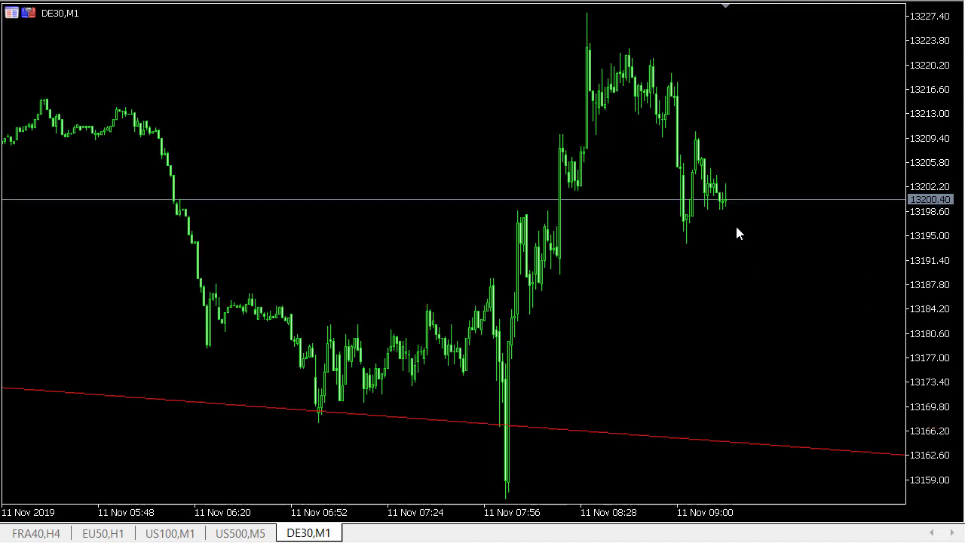